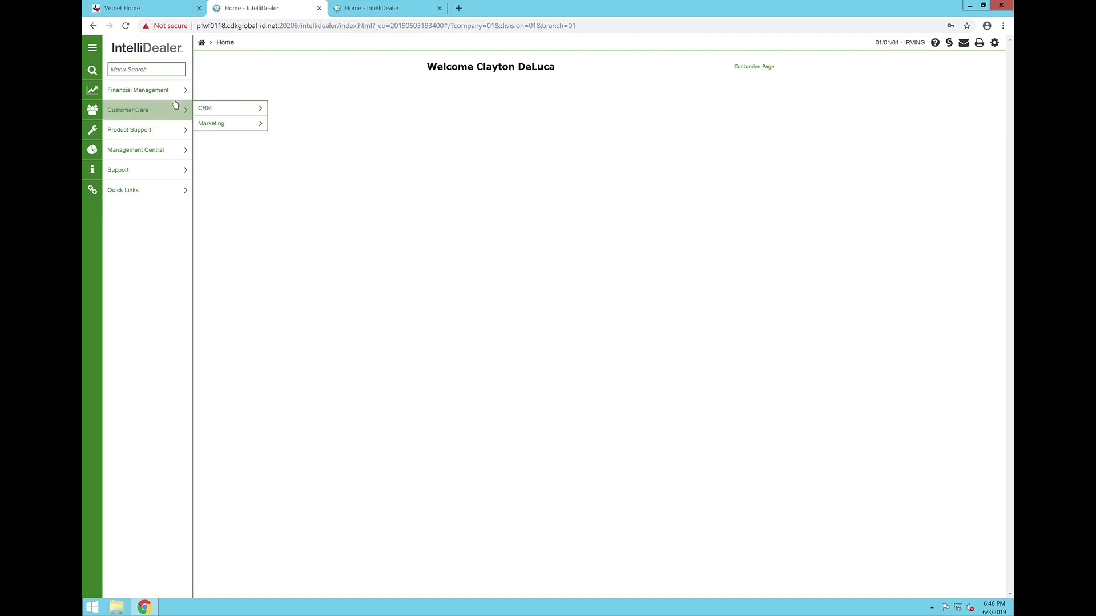
- Open the Rental traffic listing under Product Support and view the list of branch locations
mouse_move(92, 135)
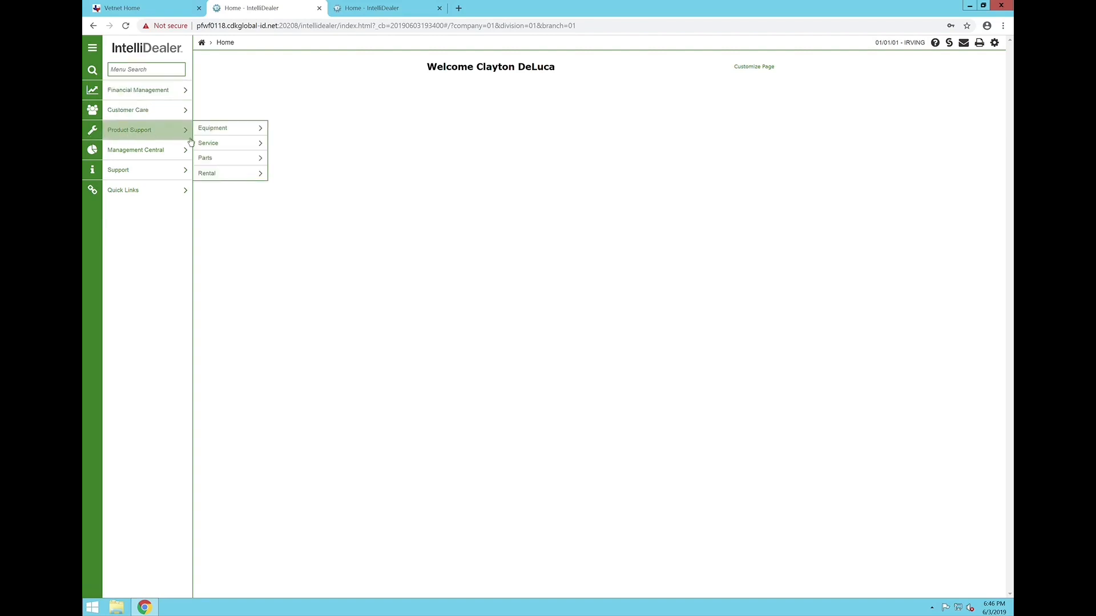
left_click(221, 128)
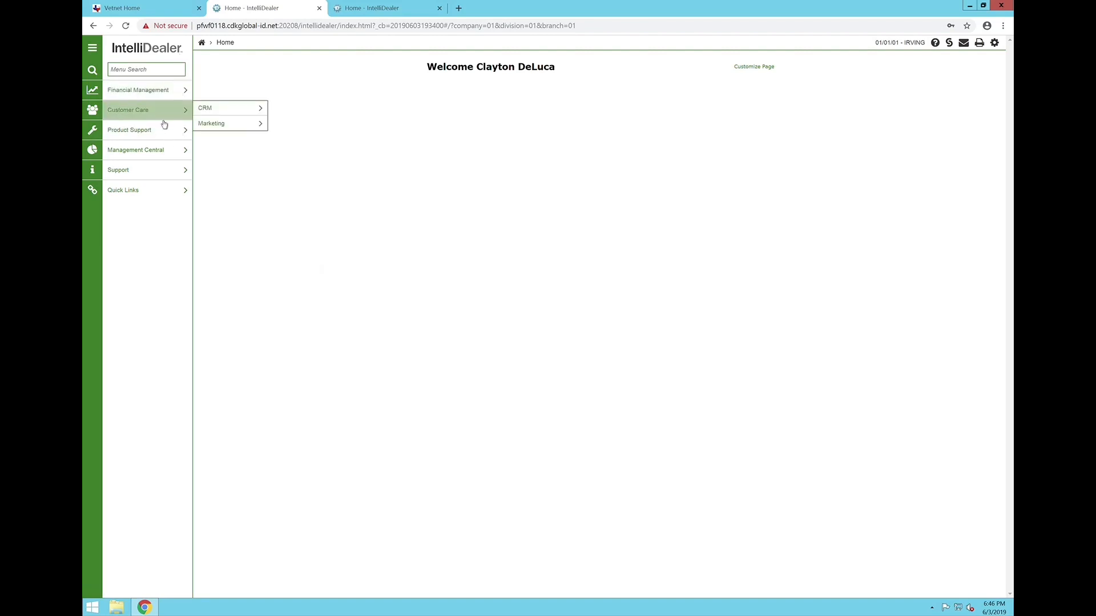
mouse_move(190, 138)
mouse_move(244, 133)
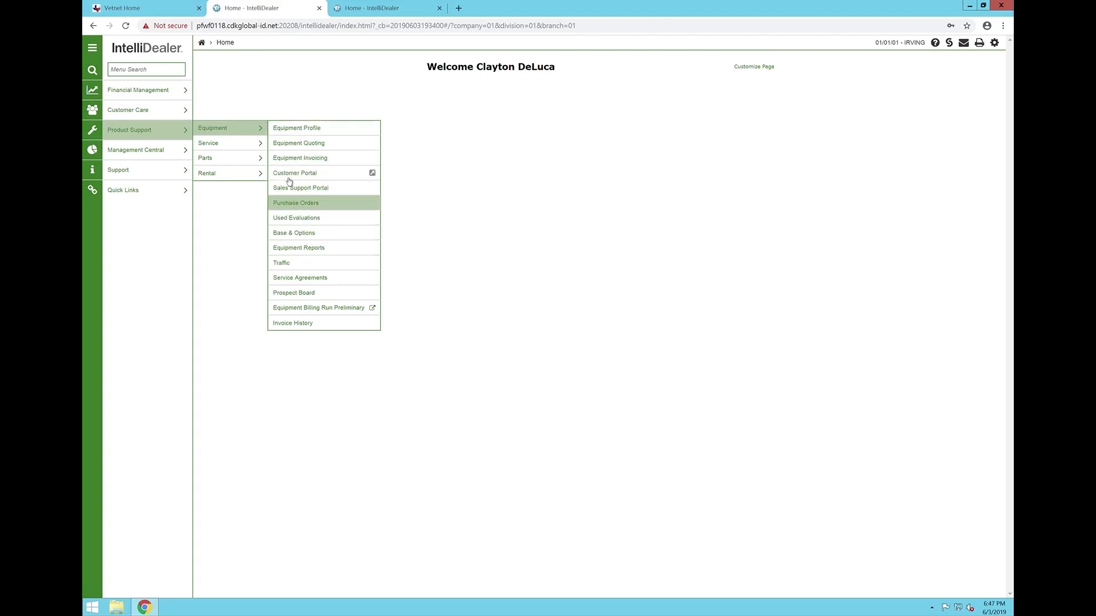
mouse_move(255, 174)
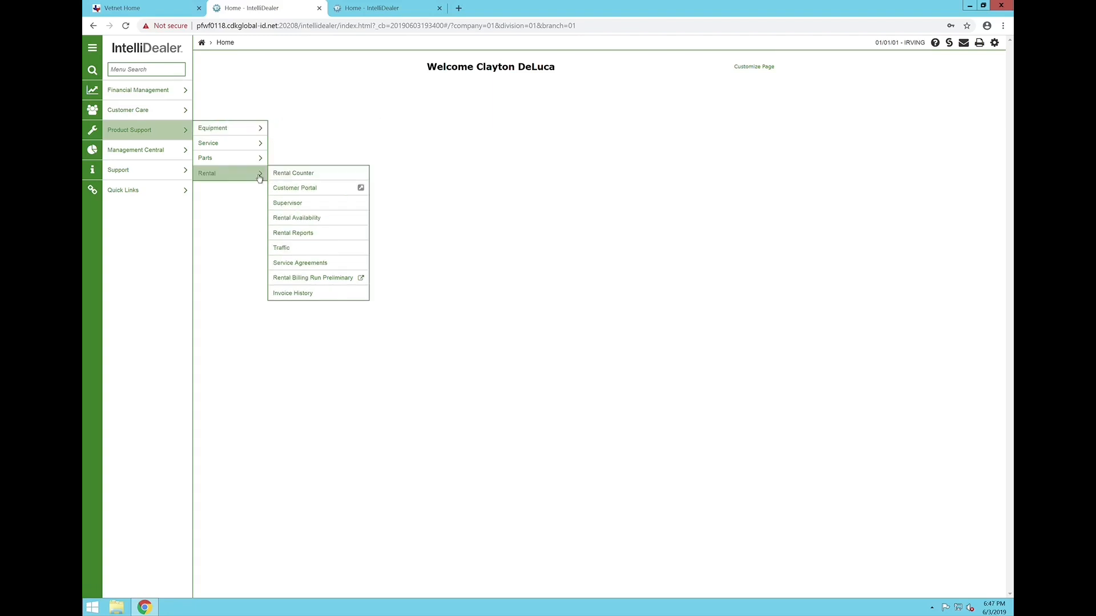
left_click(310, 256)
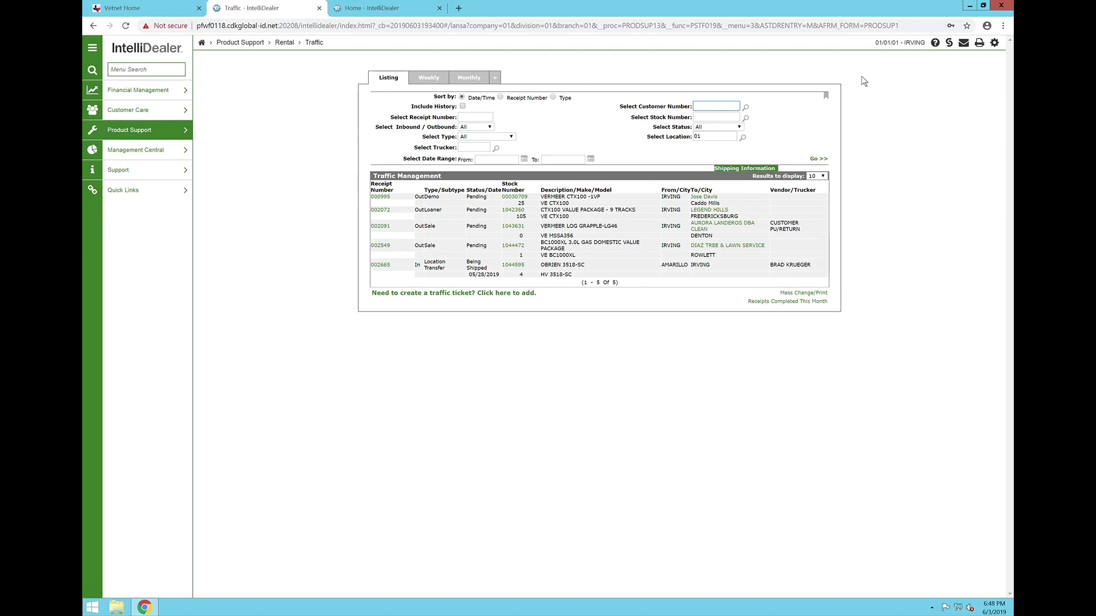
left_click(907, 46)
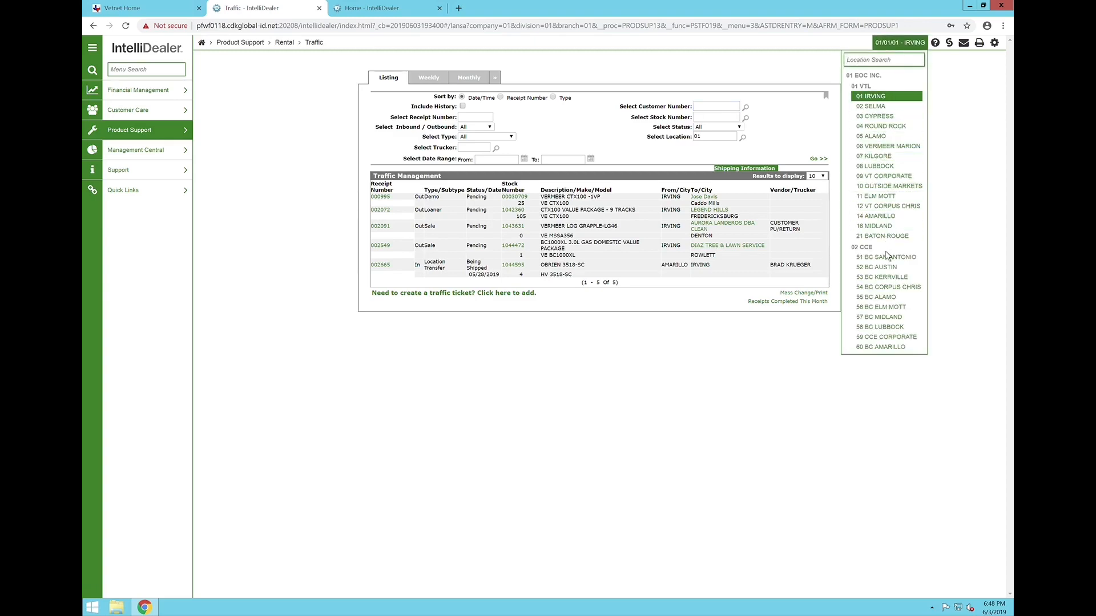
left_click(820, 344)
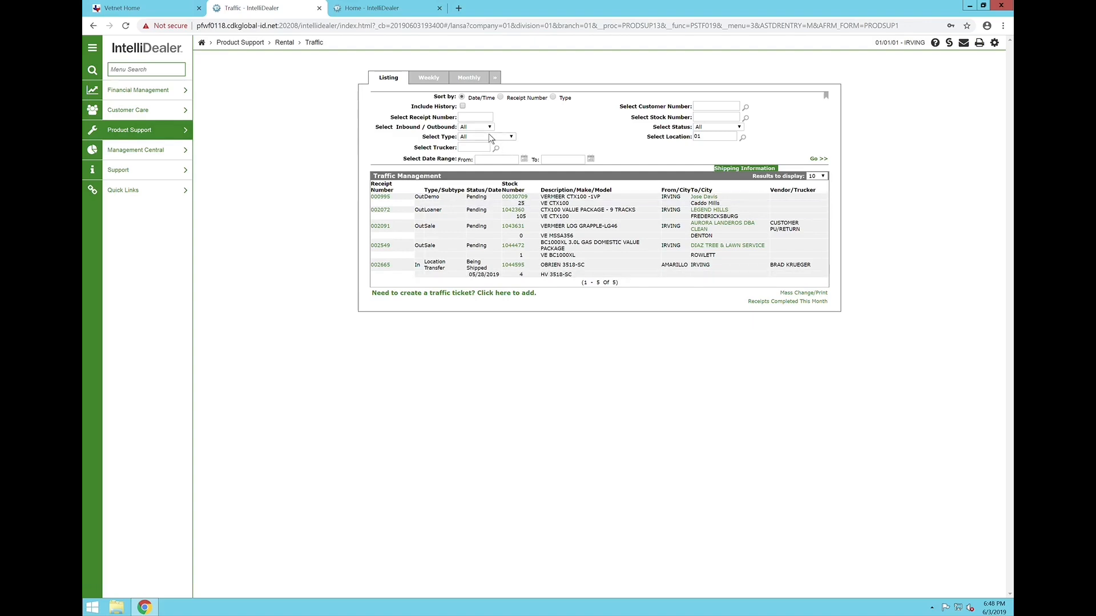
- Search the traffic listing for stock number 00026963
left_click(724, 120)
type("00026963")
left_click(825, 163)
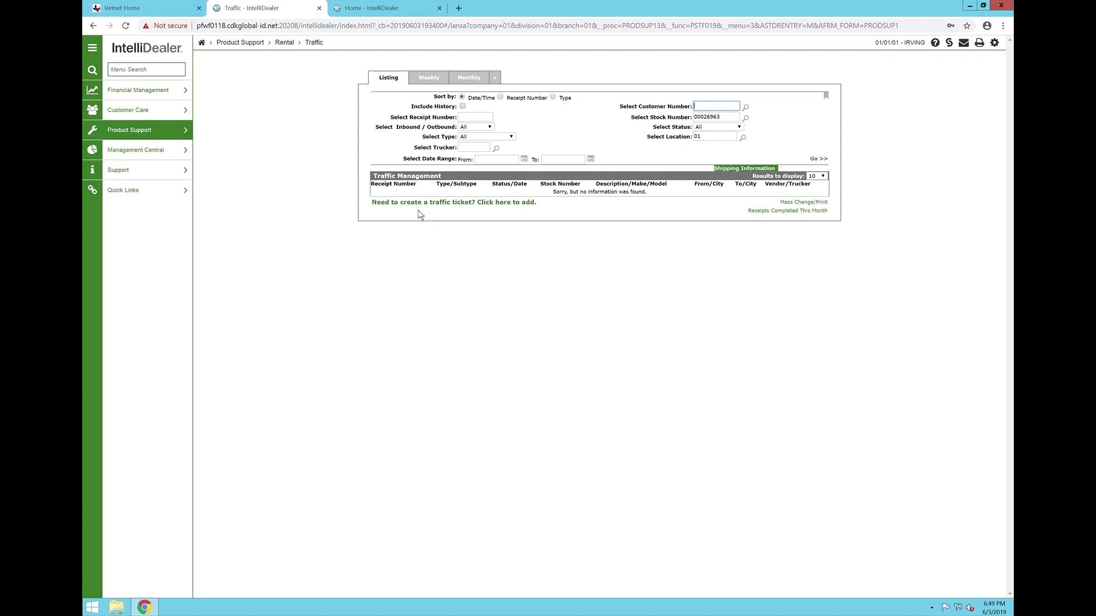
left_click(461, 208)
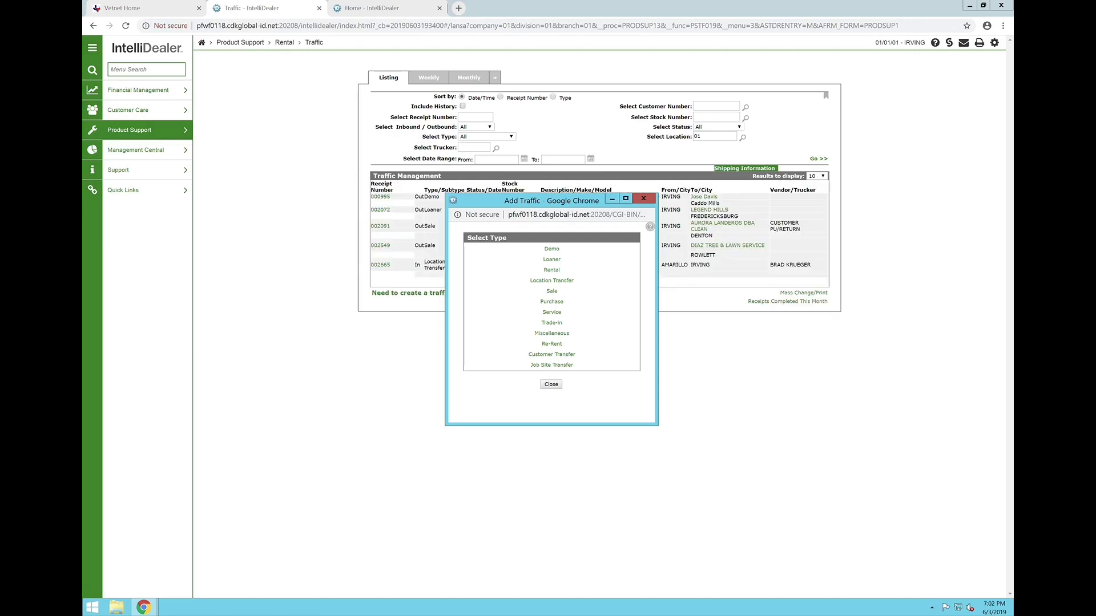
left_click(558, 290)
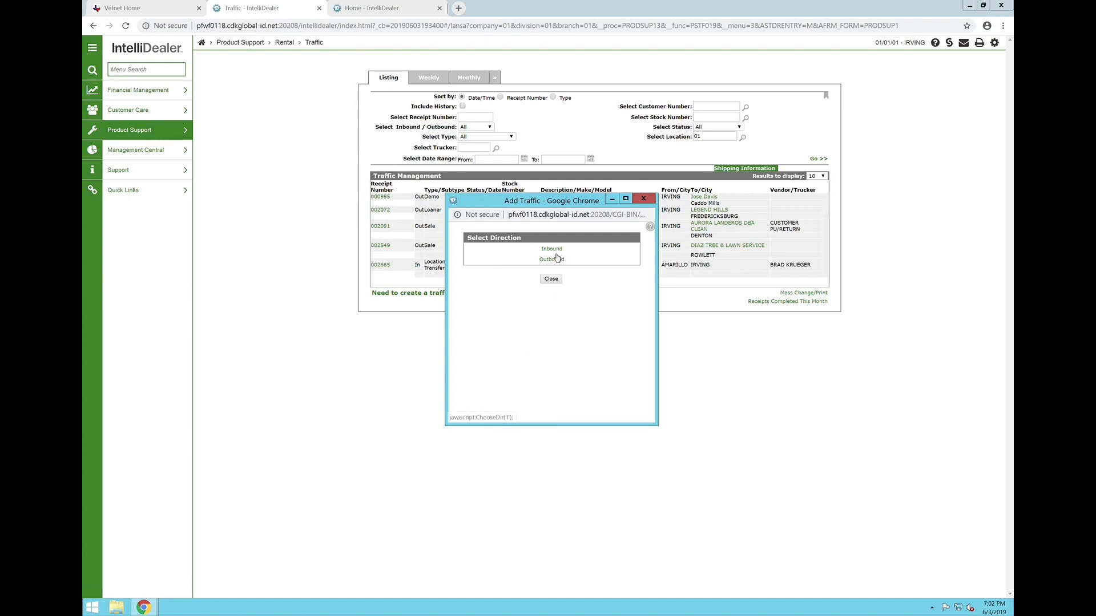
left_click(558, 258)
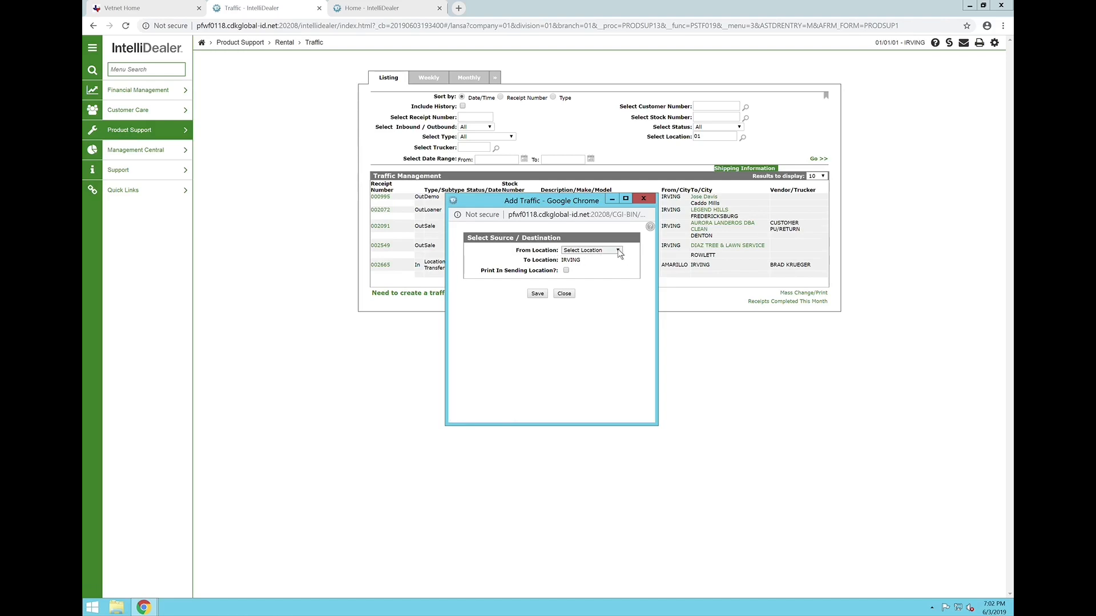
left_click(604, 252)
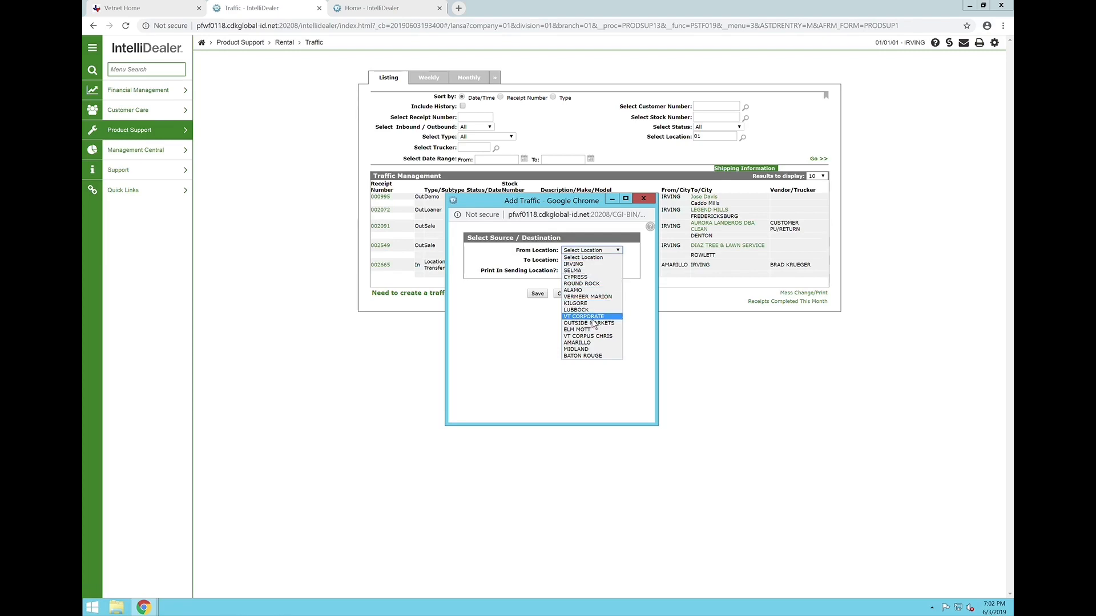
left_click(535, 325)
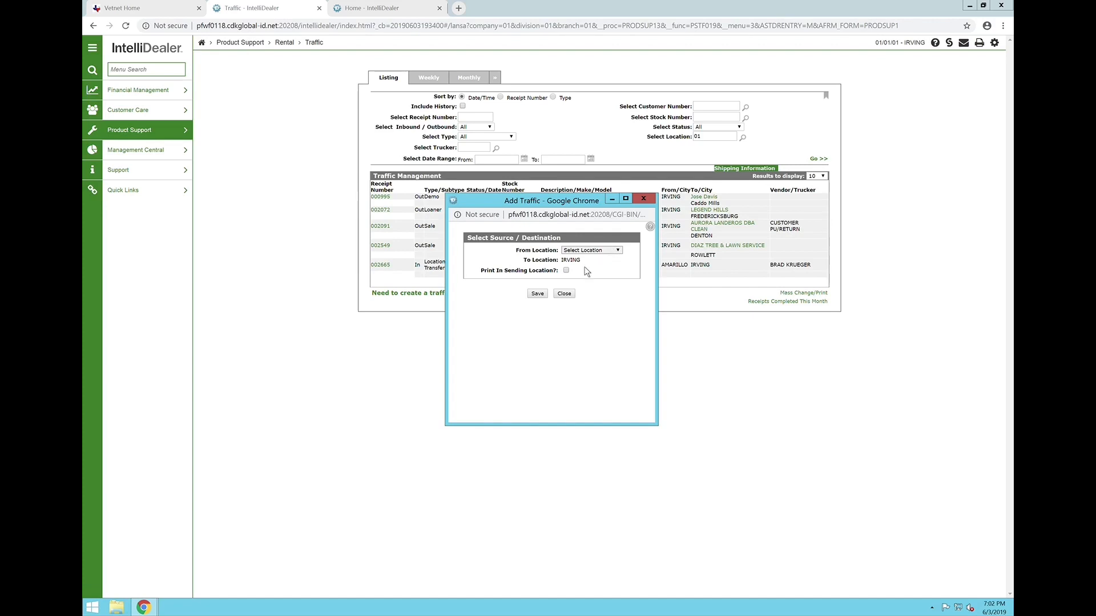
double_click(512, 272)
triple_click(512, 272)
left_click(581, 276)
left_click(570, 296)
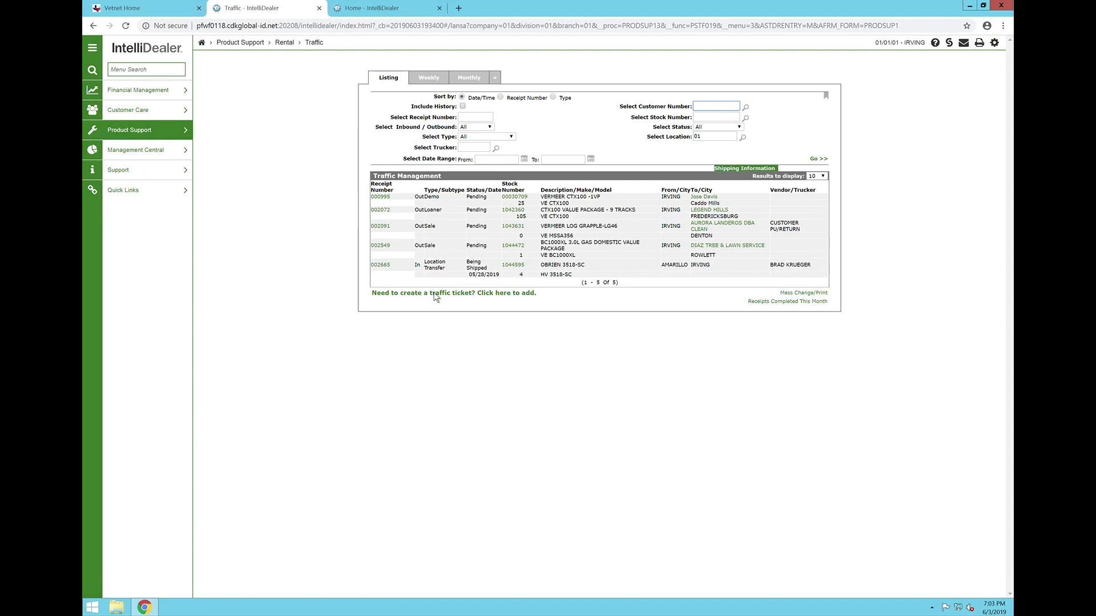
- Create an outbound location transfer traffic ticket from IRVING to VT CORPORATE
left_click(436, 297)
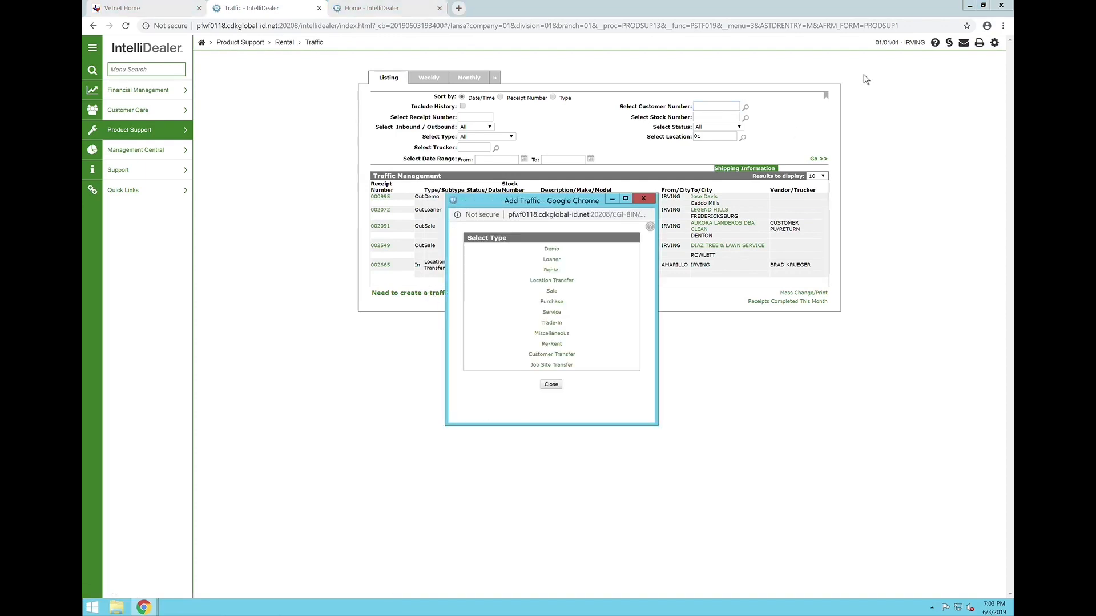
left_click(572, 289)
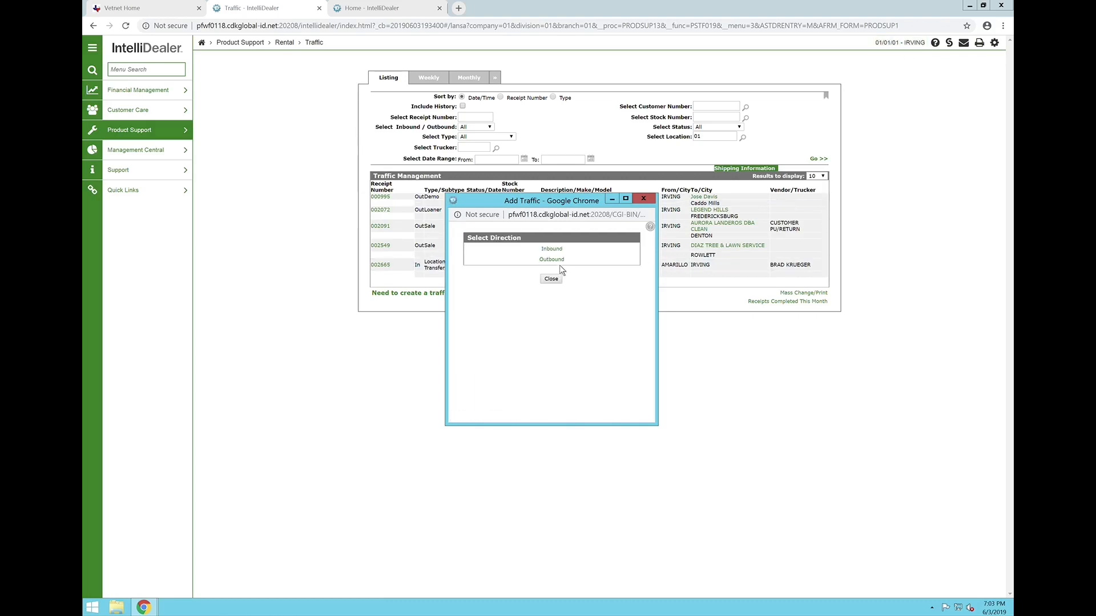
left_click(559, 260)
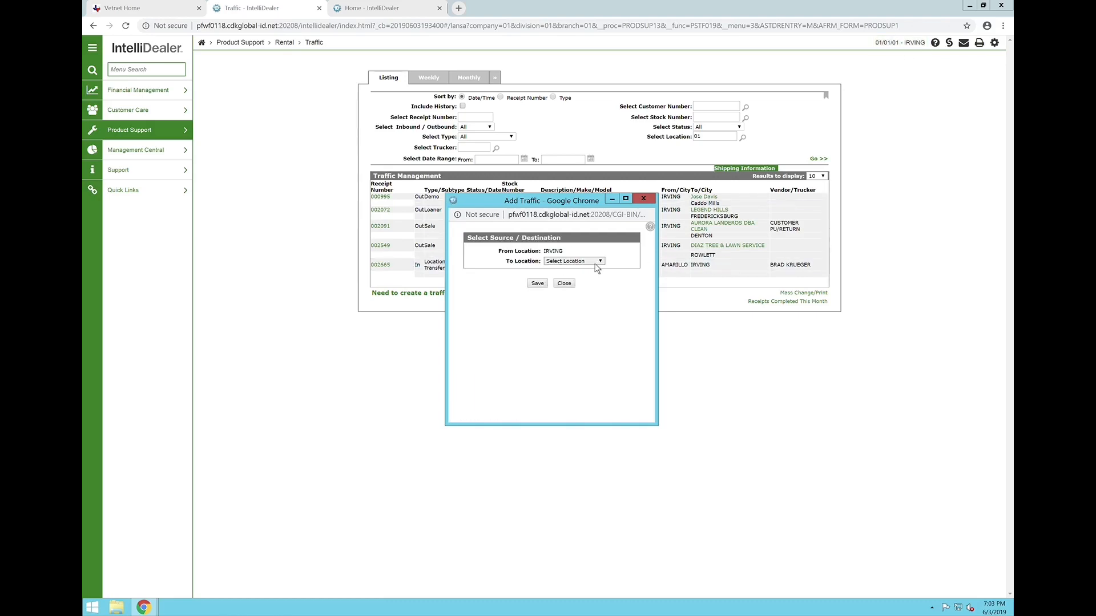
left_click(595, 263)
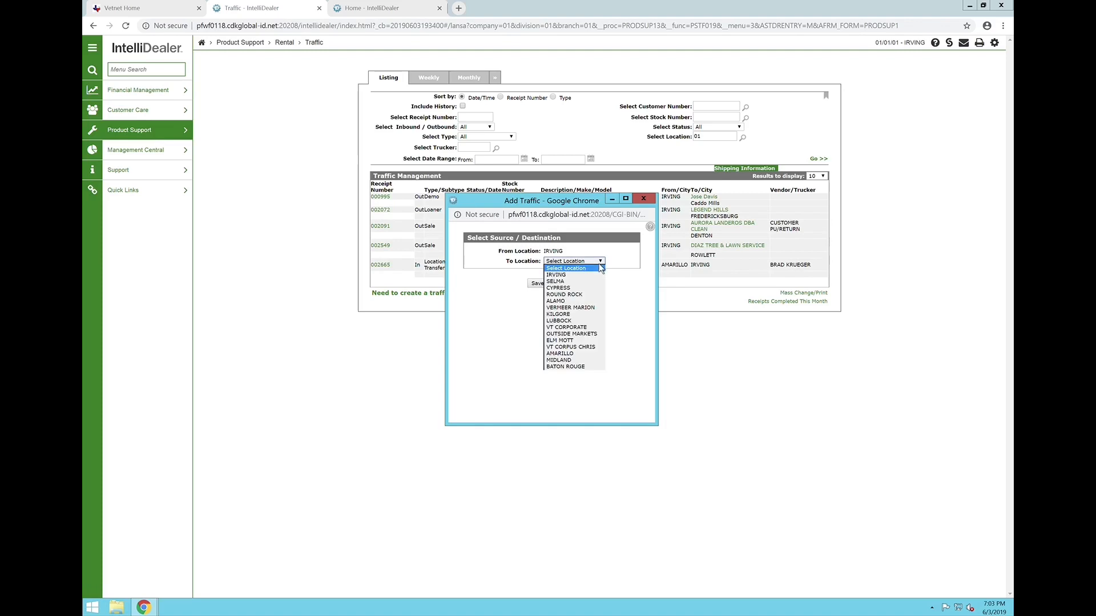
left_click(578, 328)
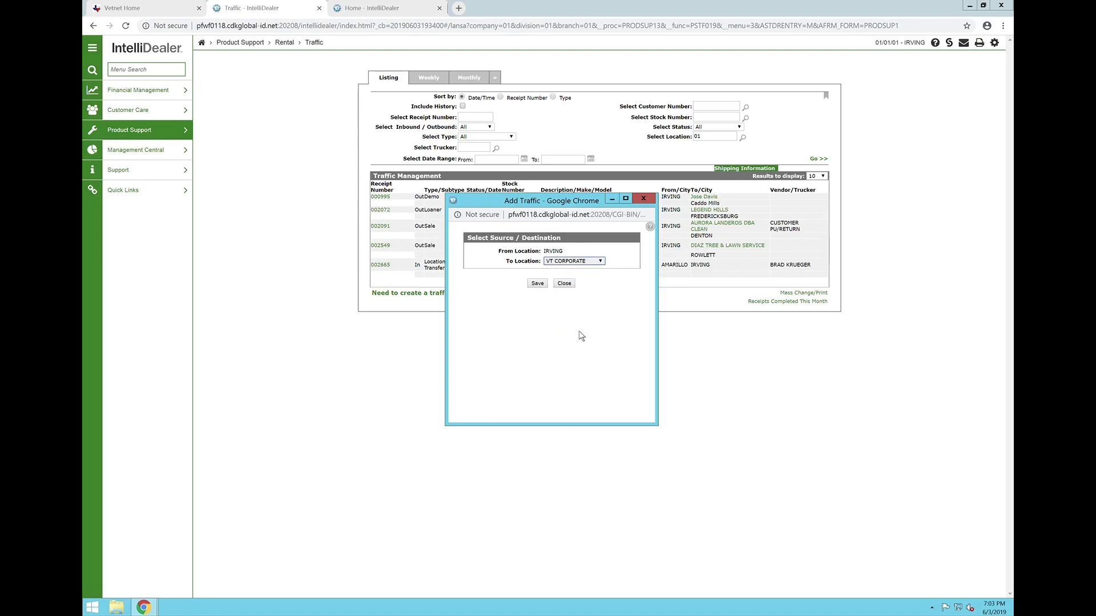
left_click(539, 284)
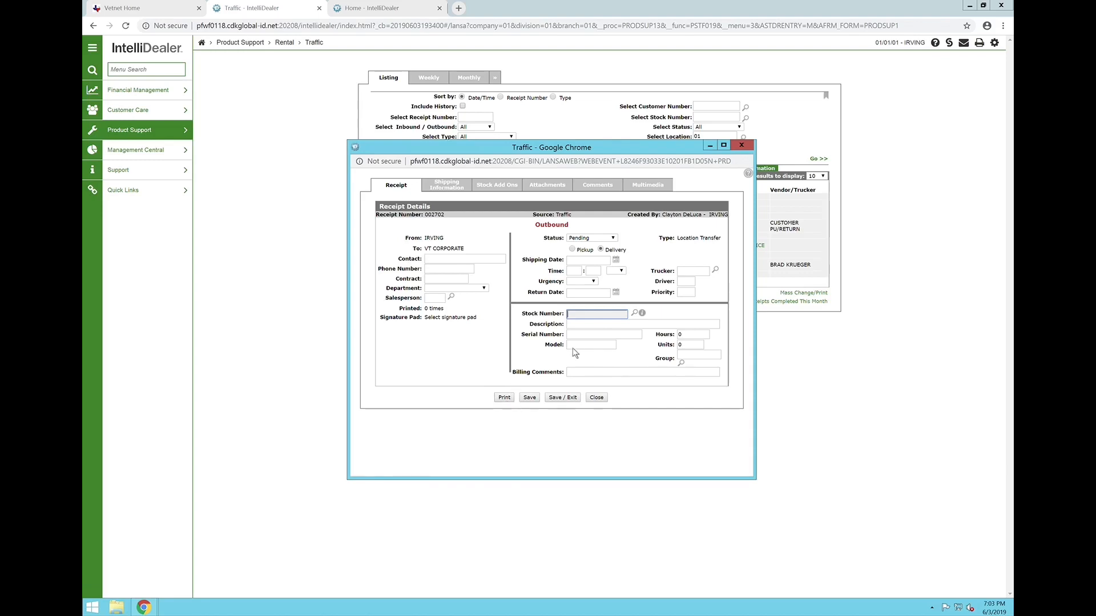
- Enter stock number 00026963 on the transfer receipt and save it with the refreshed equipment hours
left_click(595, 316)
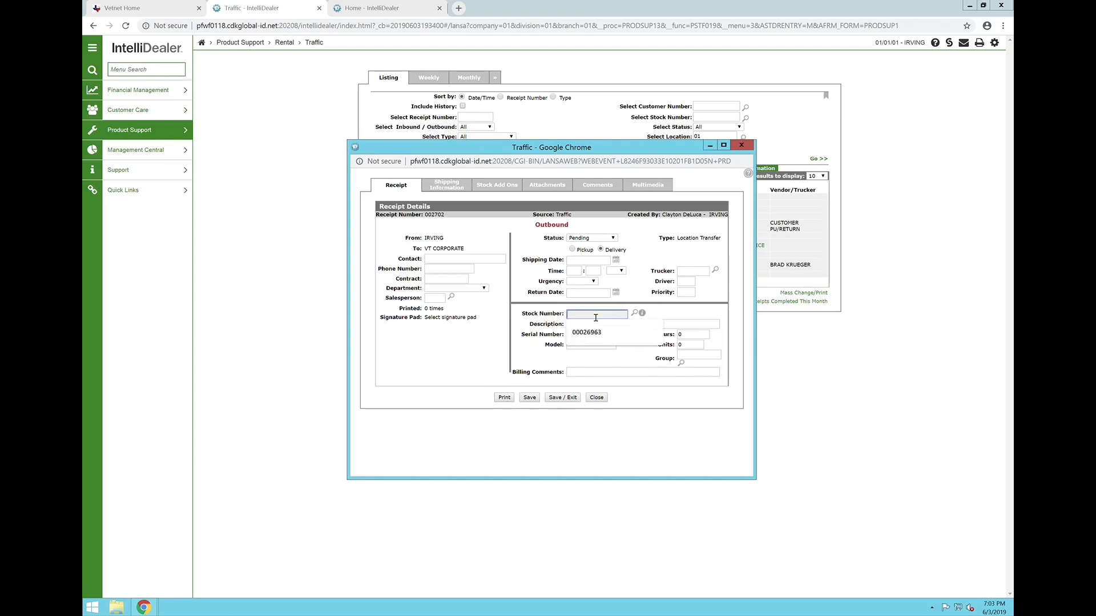
left_click(601, 333)
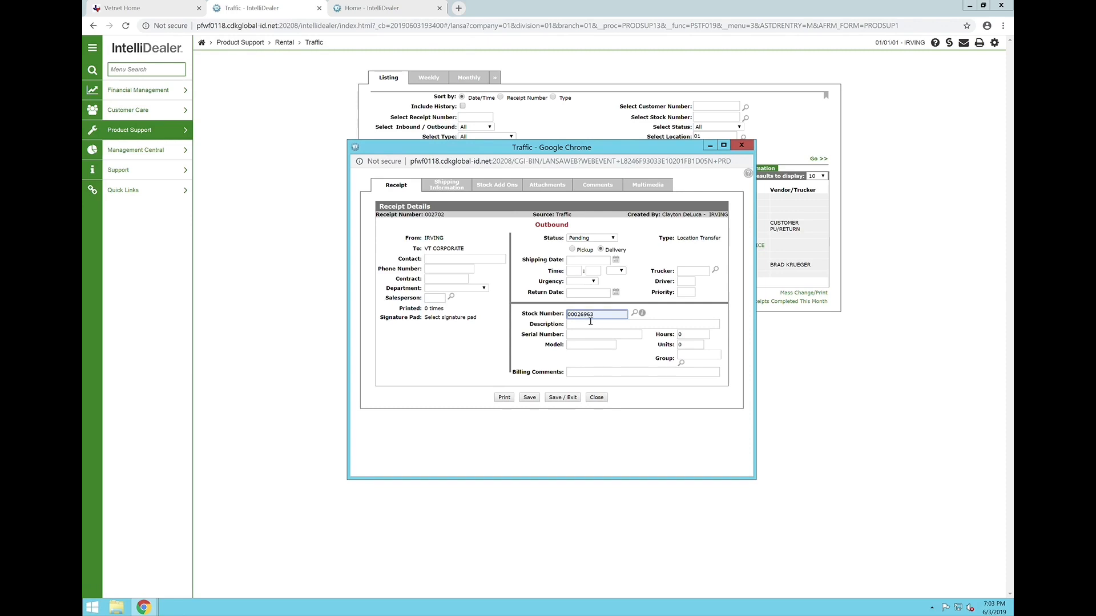
left_click(536, 398)
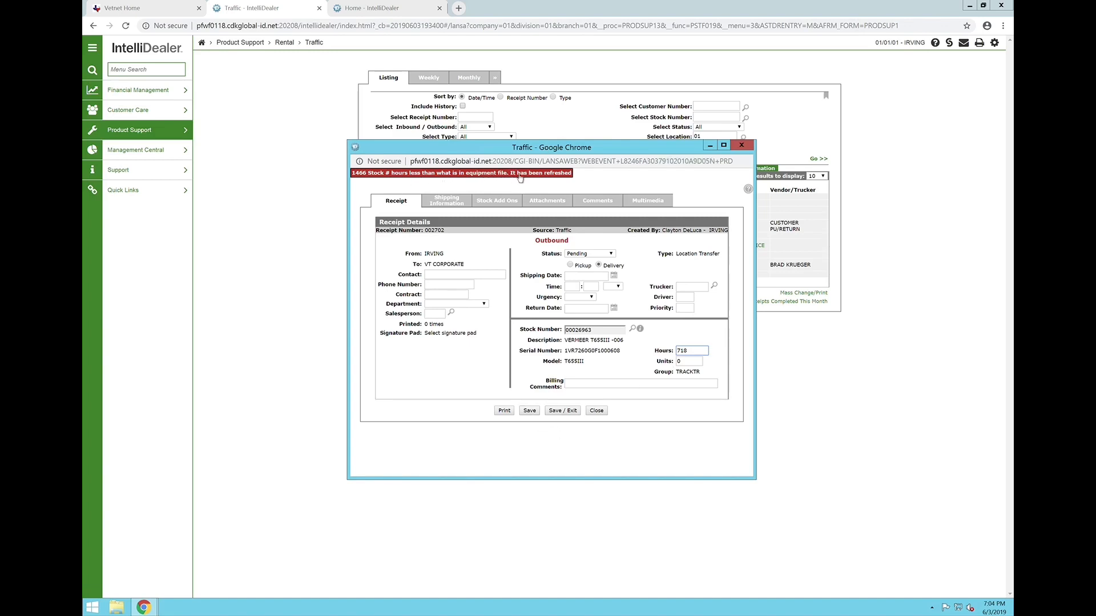
left_click(534, 413)
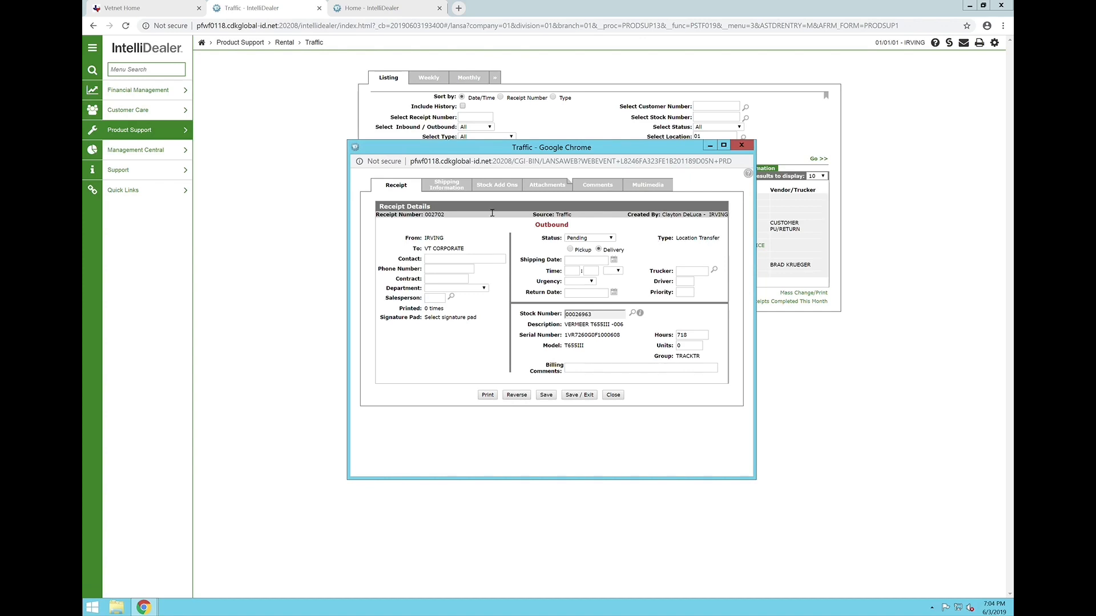
- Set the transfer receipt's status to Being Shipped
double_click(437, 216)
left_click(493, 233)
left_click(612, 238)
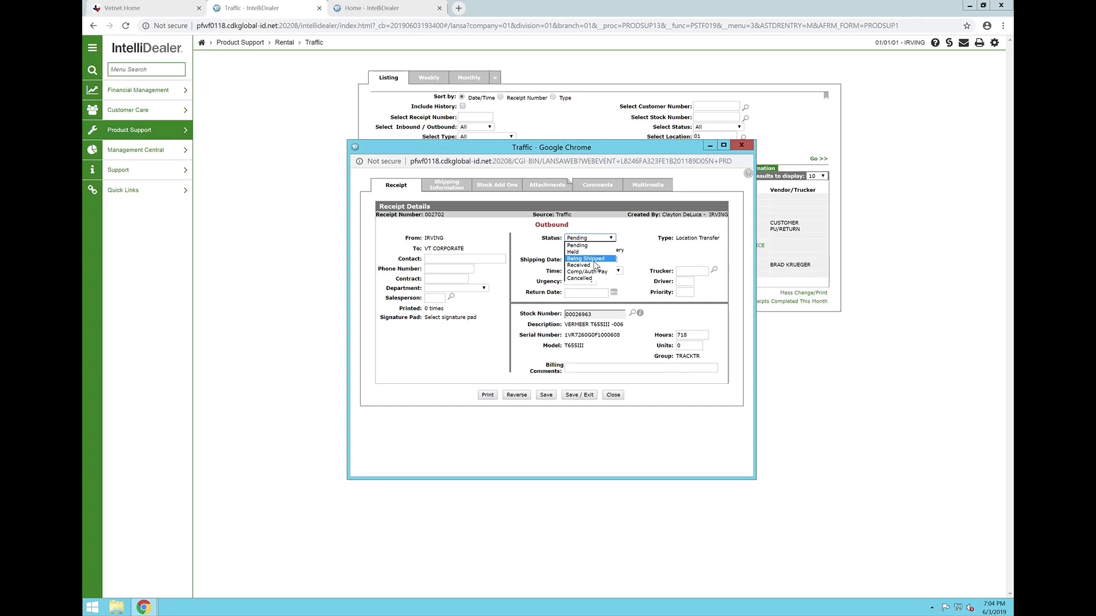
left_click(594, 259)
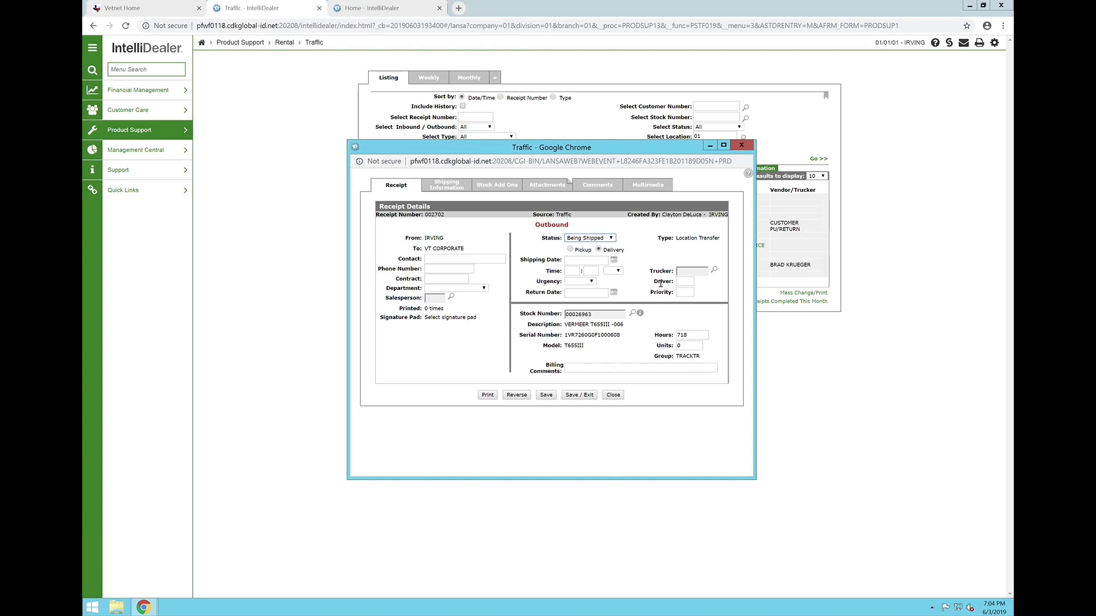
- Search the vendors by name for AND and assign the fourth listed vendor as the receipt's trucker
left_click(721, 276)
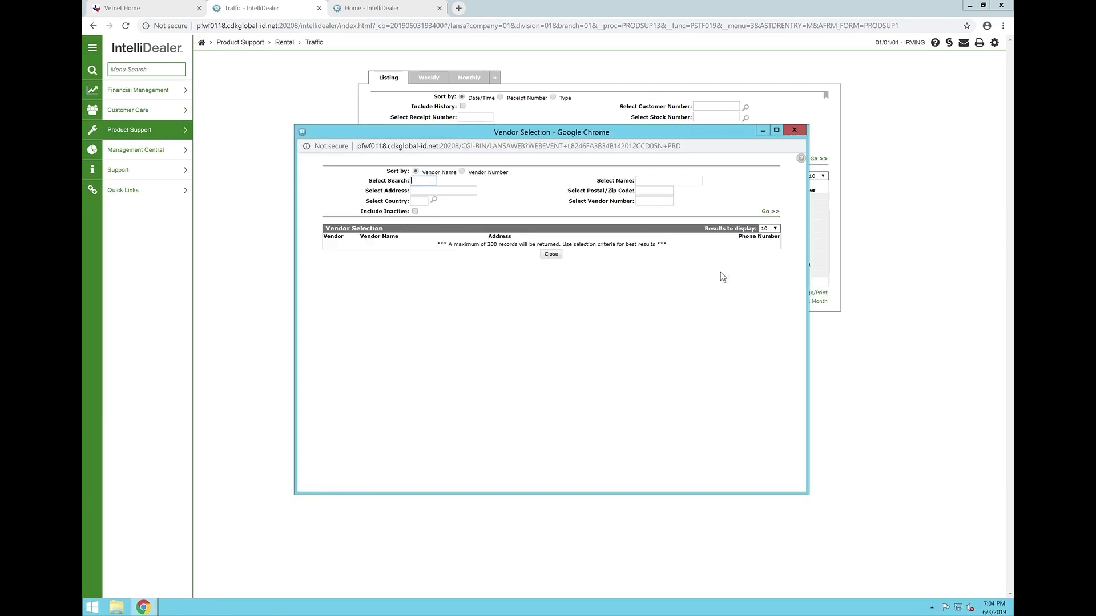
left_click(659, 185)
type("a")
key("BackSpace")
type("and")
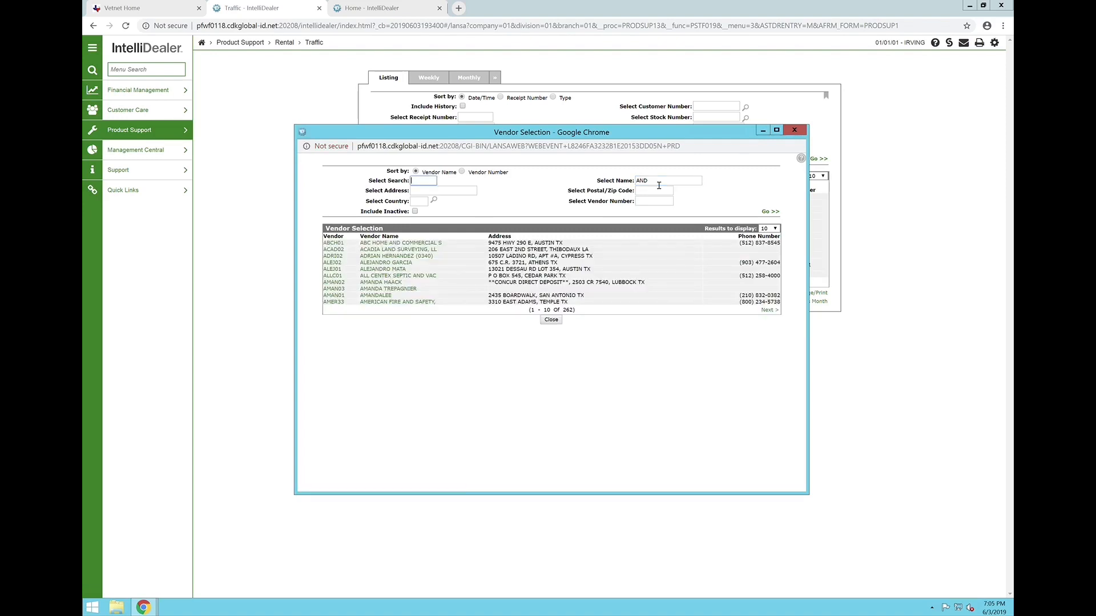
left_click(337, 263)
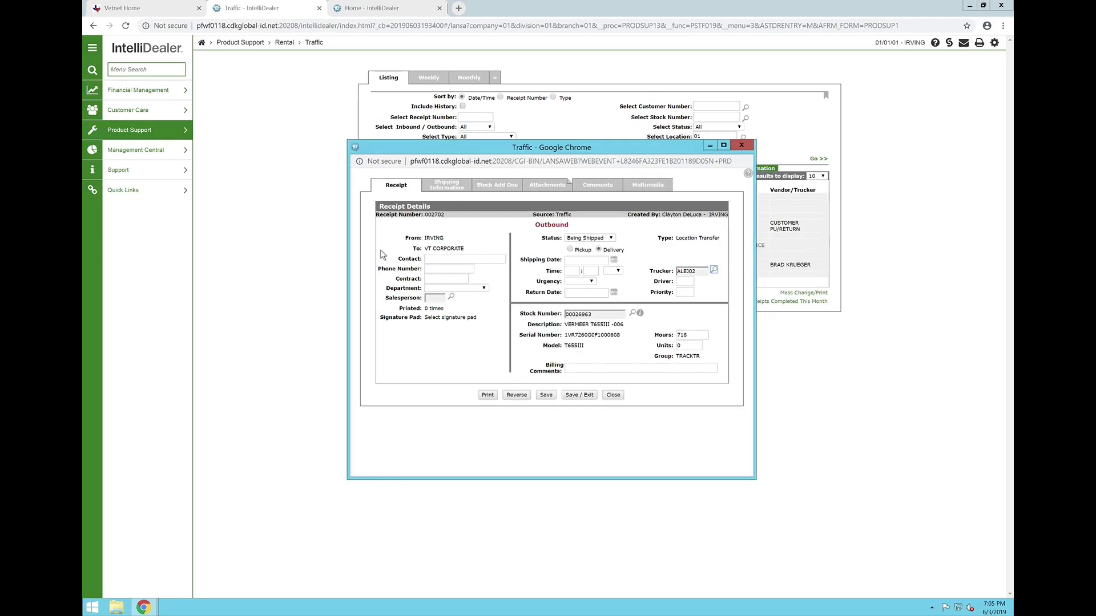
- Set the receipt's salesperson to 666 and save the receipt
left_click(439, 300)
type("666")
left_click(547, 397)
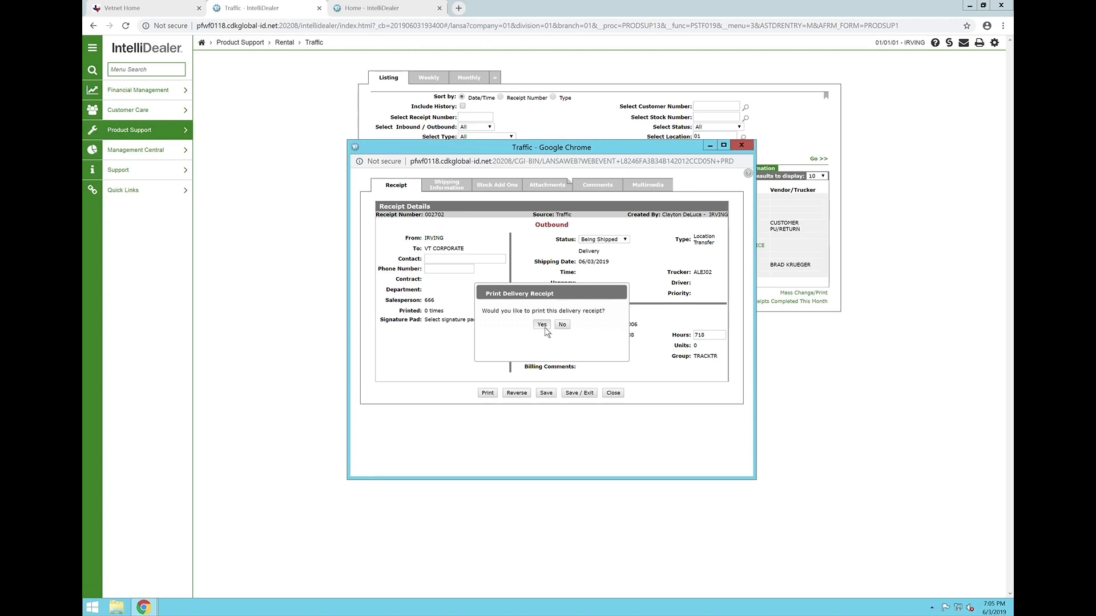
- Agree to print the delivery receipt for the transfer
left_click(542, 325)
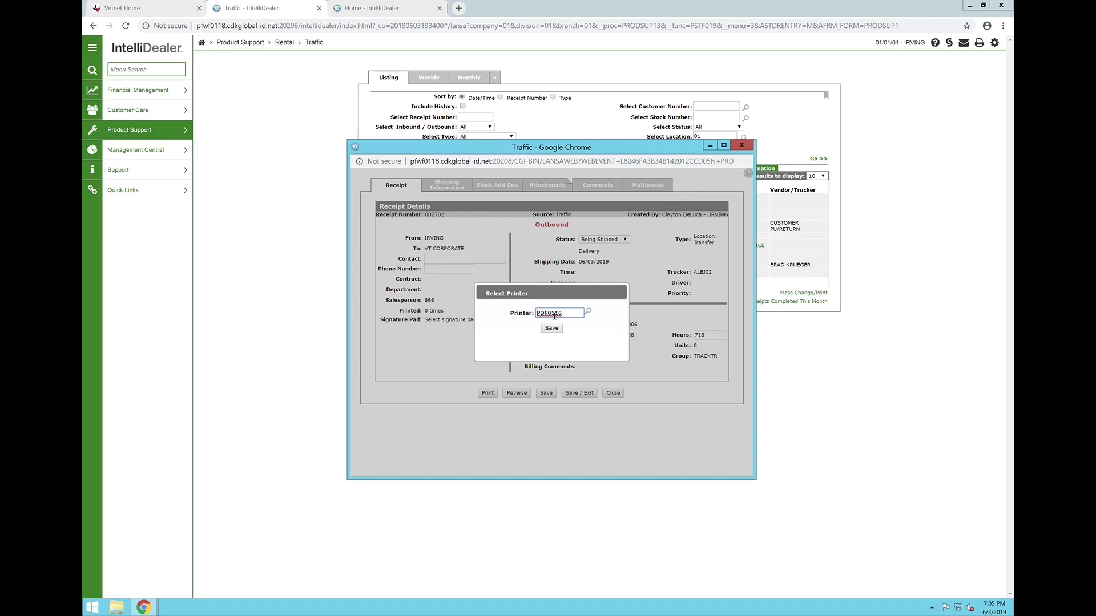
- Browse the available printers, search them for "corporate" and for "cor", and close the list without choosing one
left_click(590, 314)
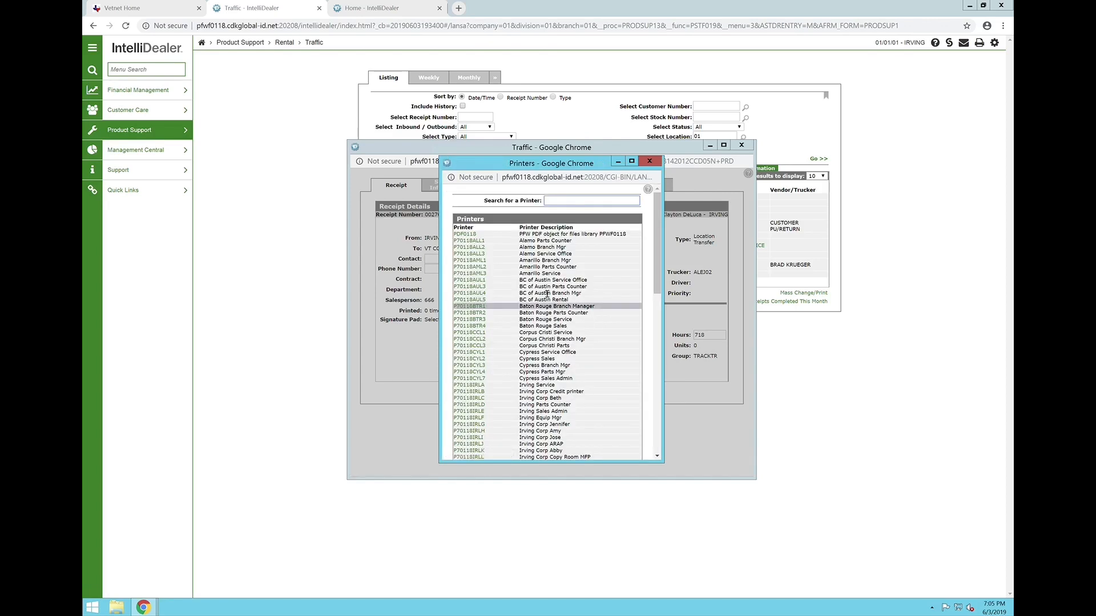
scroll(547, 294, "down", 6)
scroll(546, 293, "up", 5)
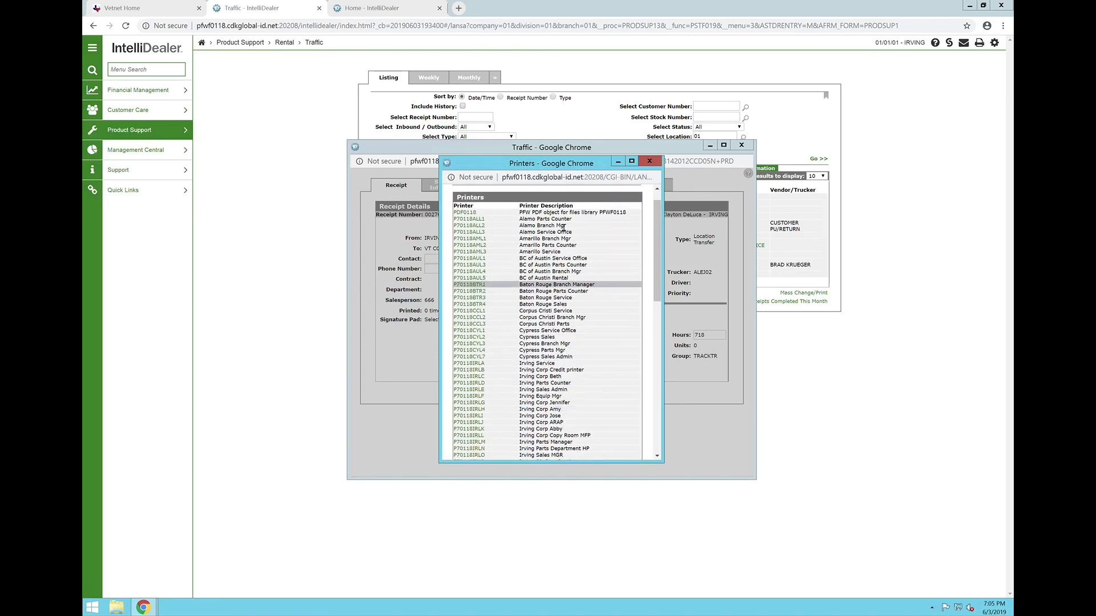
scroll(574, 221, "up", 1)
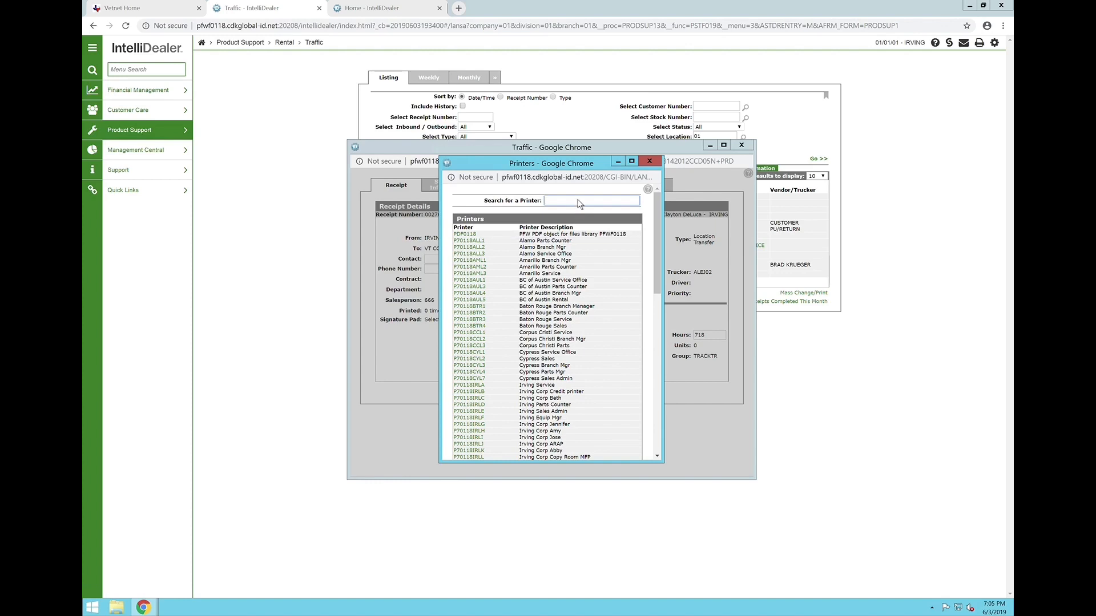
left_click(577, 204)
type("cc")
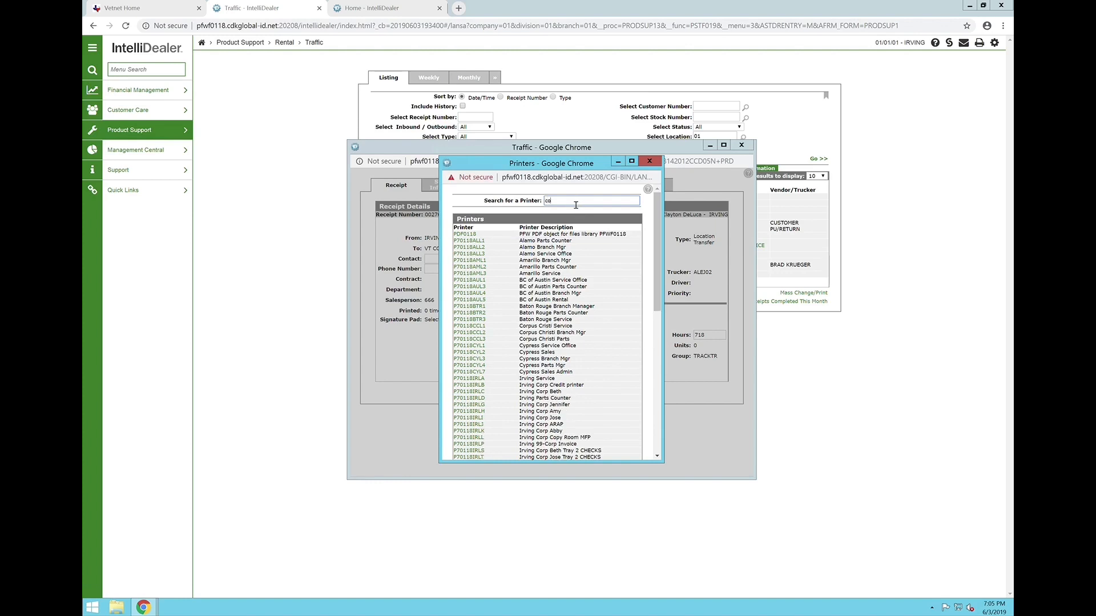
type("rporate")
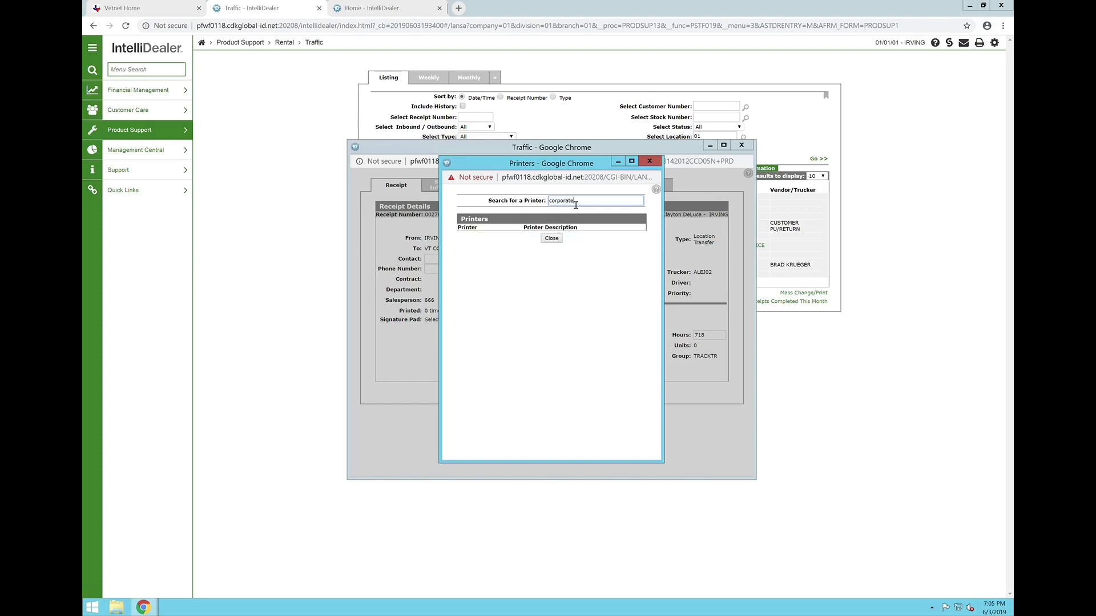
type("rate")
key("BackSpace")
key("BackSpace")
key("BackSpace")
key("BackSpace")
key("BackSpace")
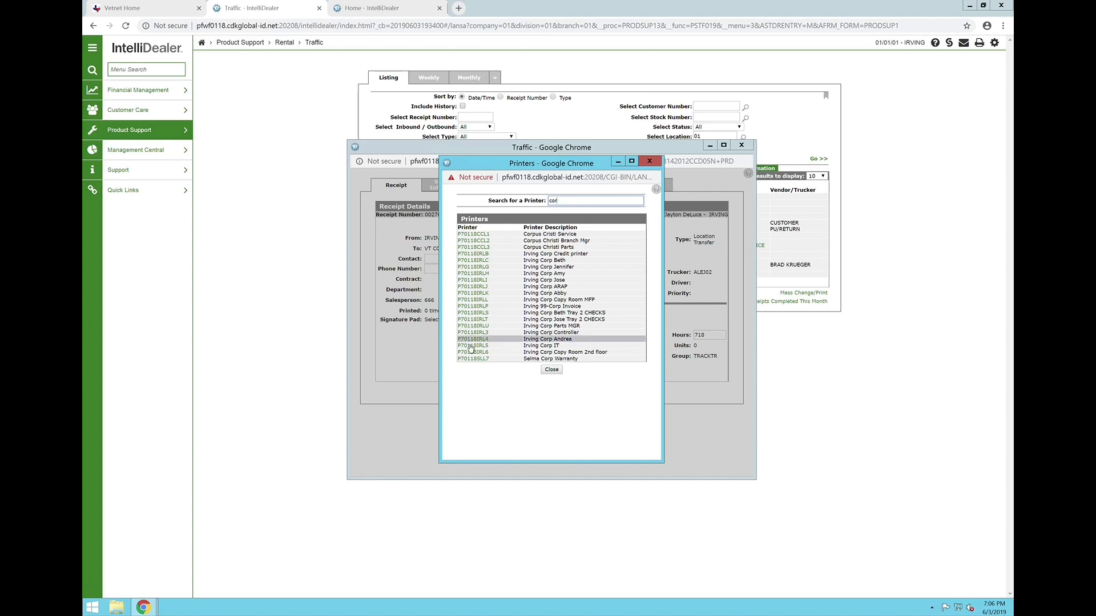
left_click(552, 370)
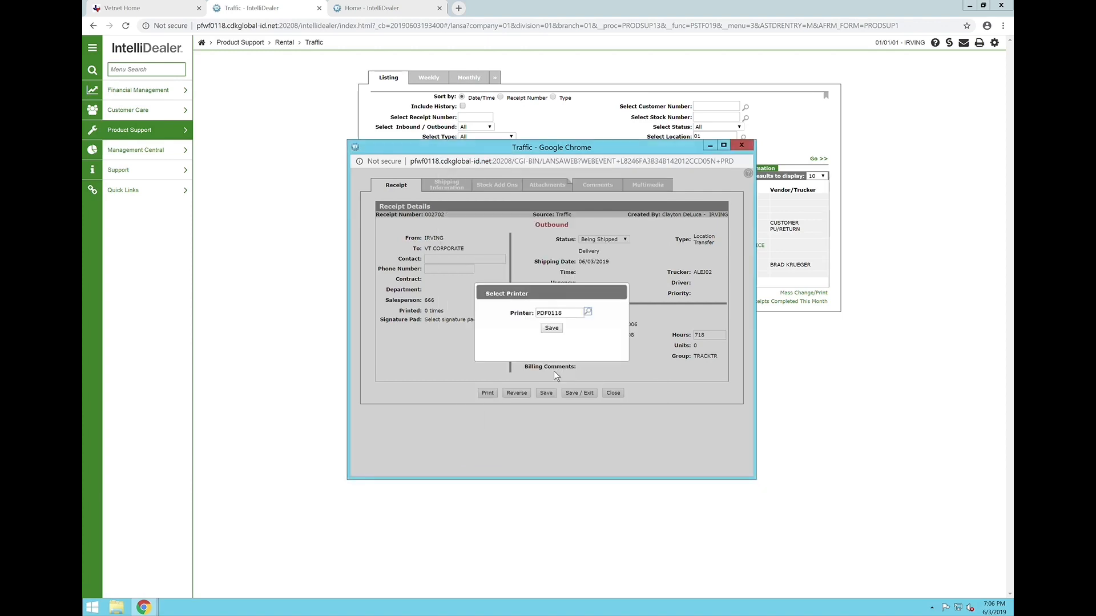
- Print the delivery receipt to printer PDF0118, and save and exit the transfer receipt
left_click(558, 327)
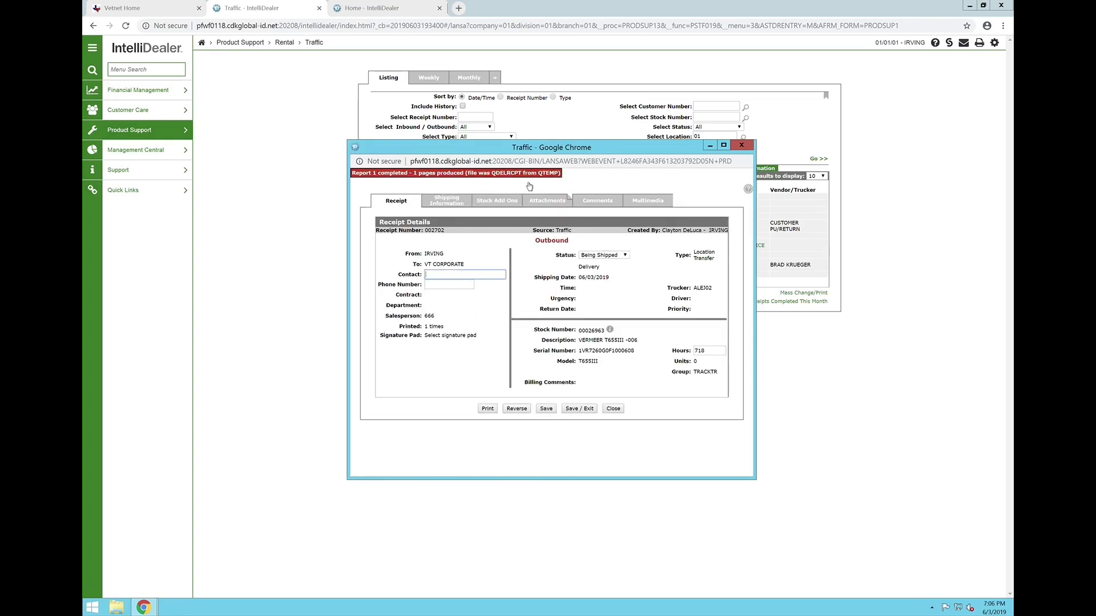
left_click(583, 412)
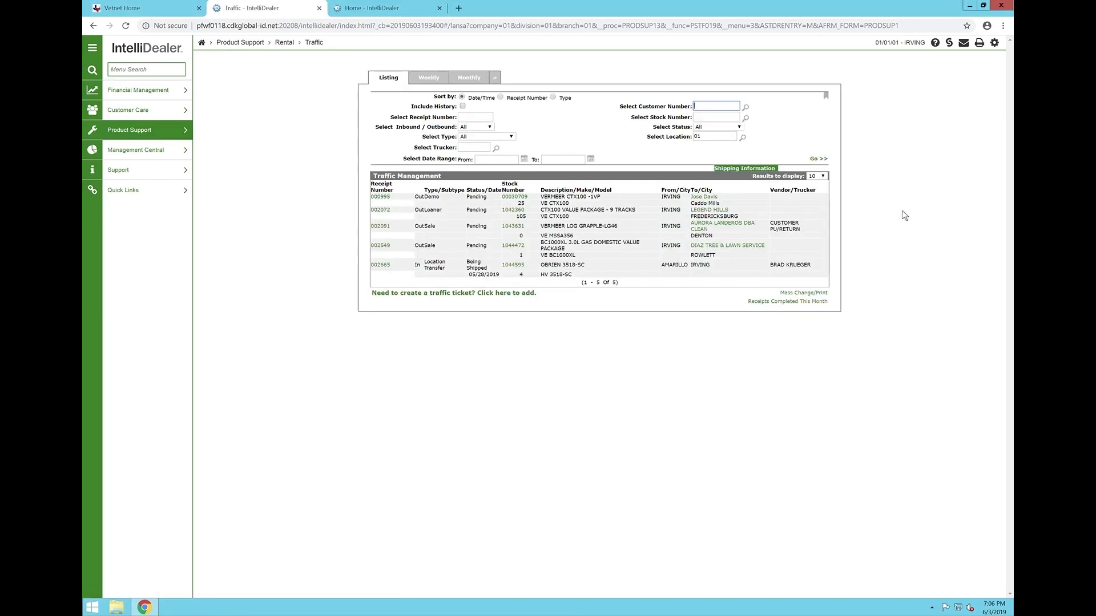
- Download the Delivery Receipt report from the PDF Viewer and open the downloaded PDF
left_click(979, 43)
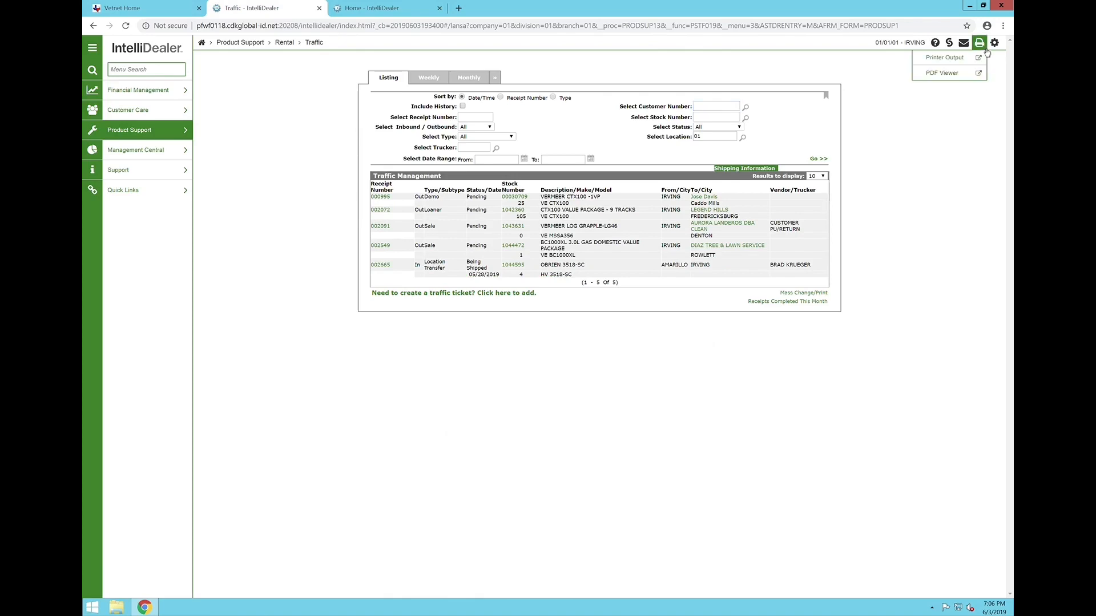
left_click(943, 73)
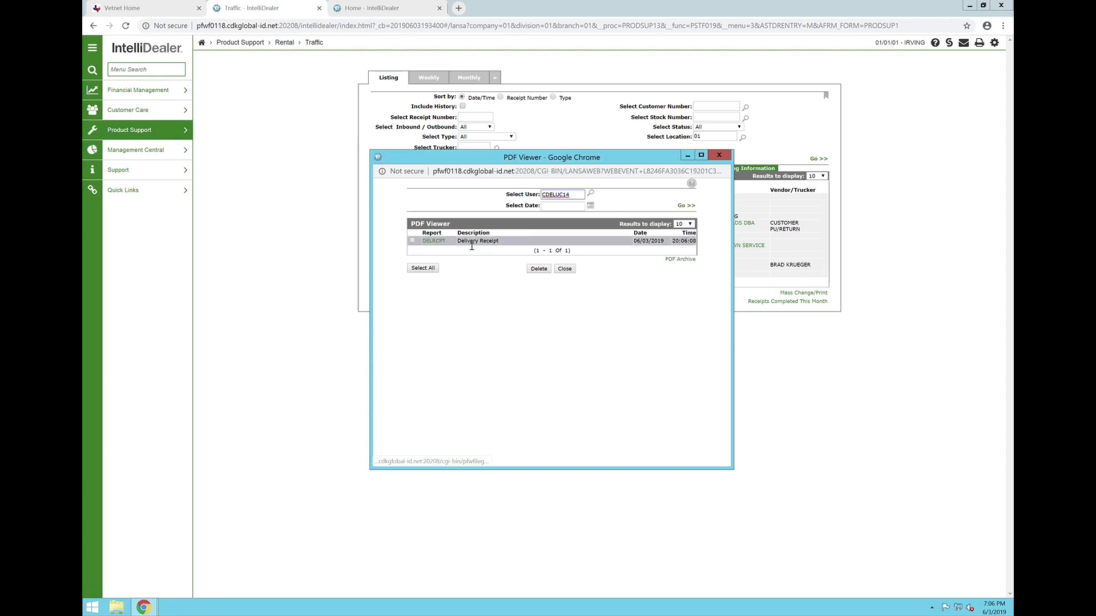
left_click(443, 243)
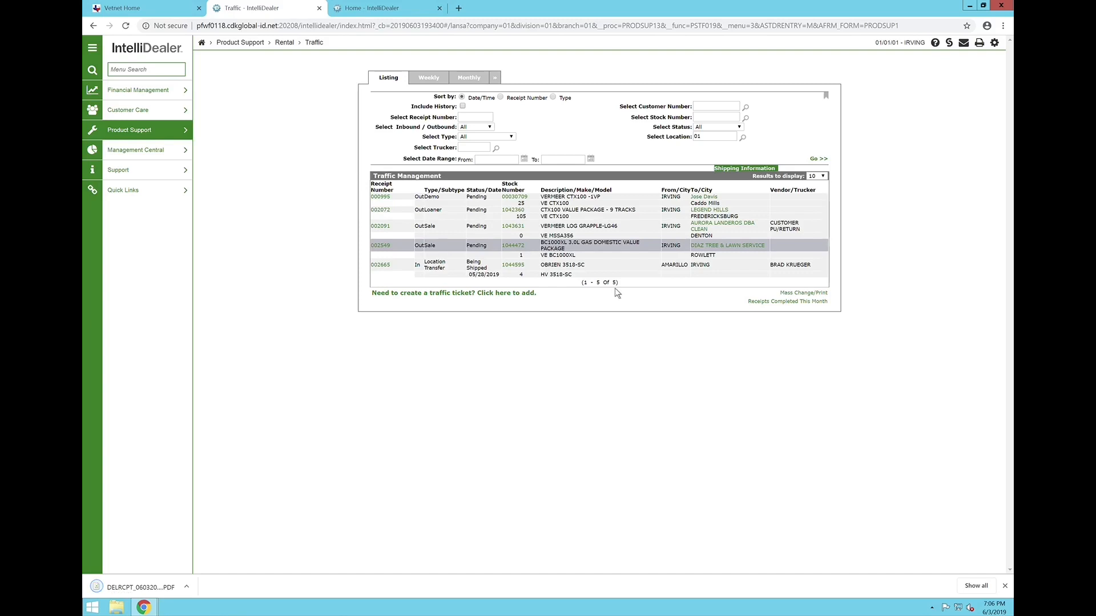
left_click(128, 589)
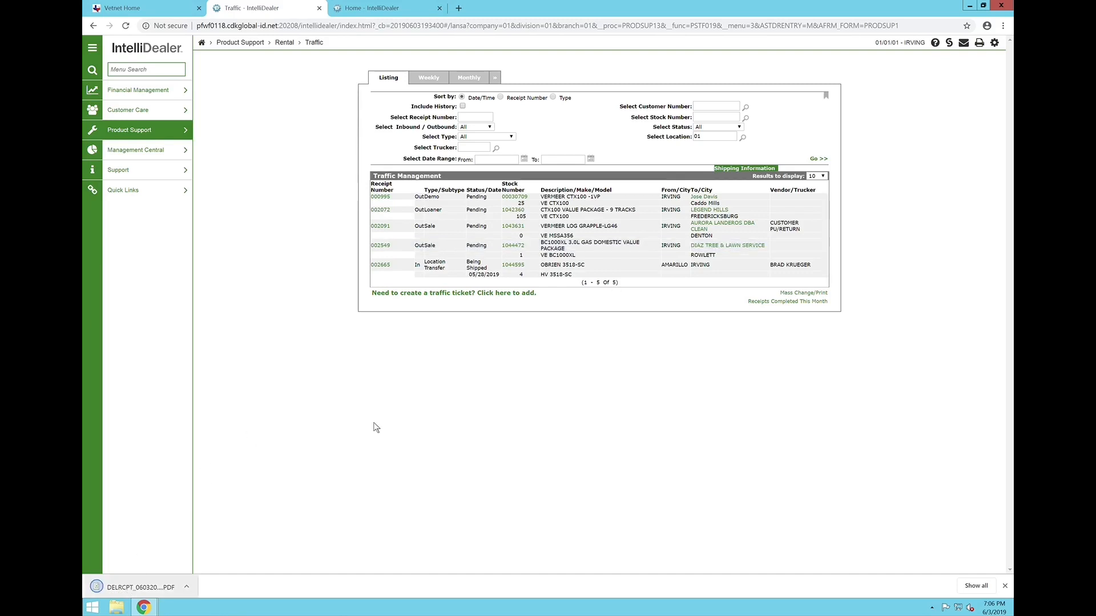